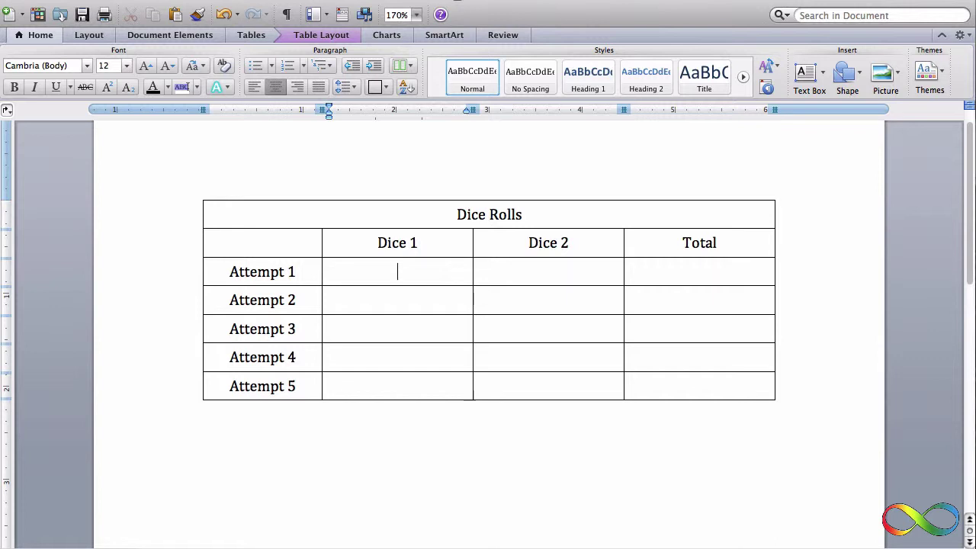
Enter the first dice rolls in the Word table: 4, 3, 2, 1 and 1.
type("4")
key("Tab")
type("3")
key("Tab")
key("Tab")
key("Tab")
type("2")
key("Tab")
type("1")
key("Down")
key("Left")
type("1")
key("Tab")
type("1")
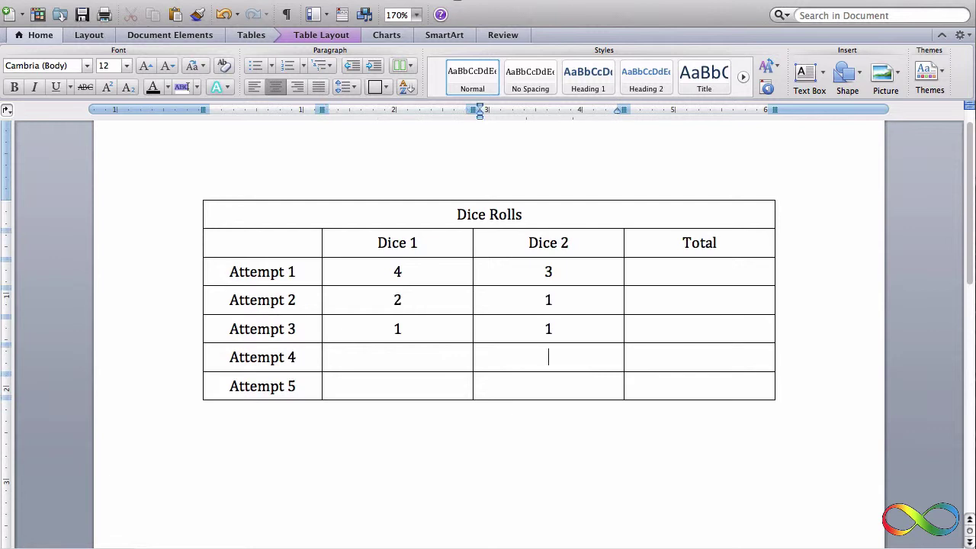
Enter the remaining rolls for Attempts 4 and 5: 6, 2, 4 and 5.
key("Left")
type("6")
key("Tab")
type("2")
key("Down")
key("Left")
type("4")
key("Tab")
type("5")
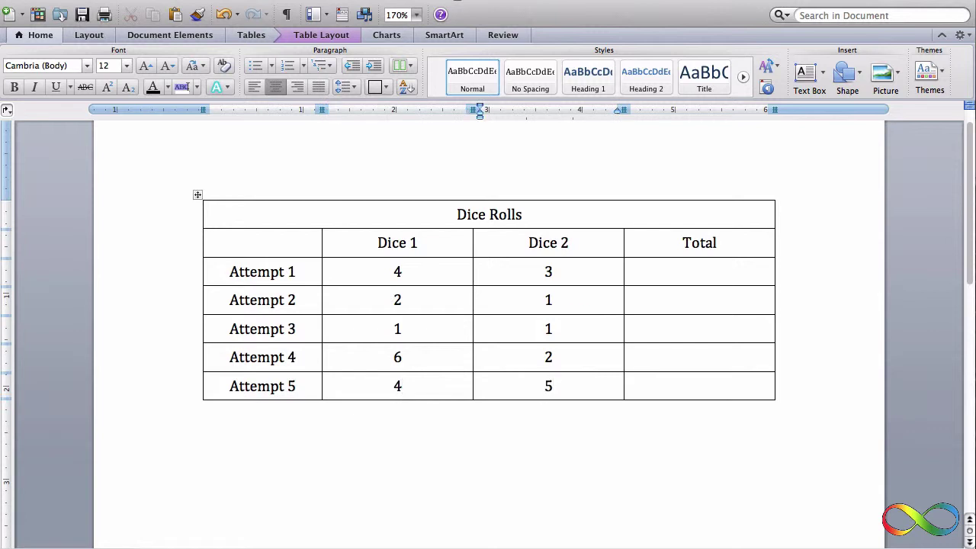
Type the Total column values 7, 3, 2, 8 and 9 for Attempts 1–5.
left_click(699, 272)
type("7")
key("Down")
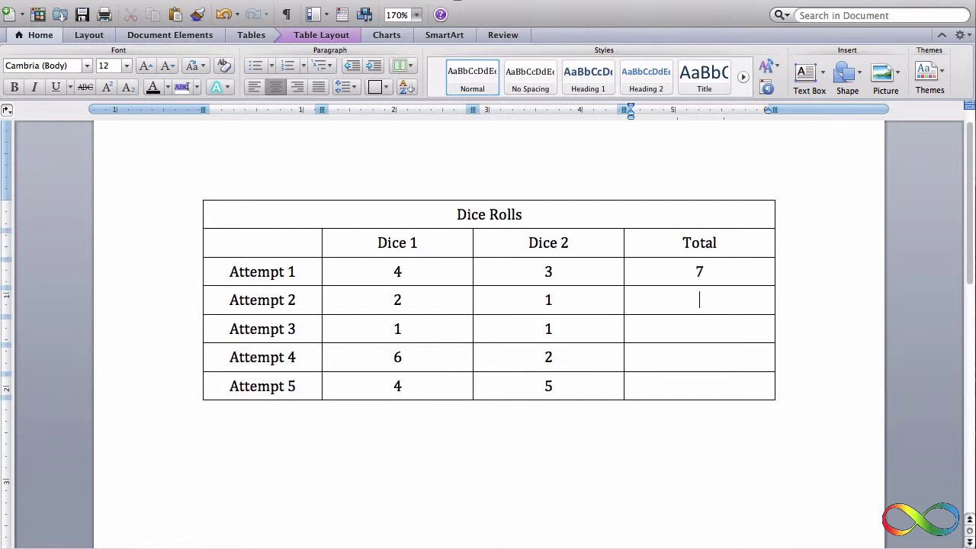
type("3")
key("Down")
type("2")
key("Down")
type("8")
key("Down")
type("9")
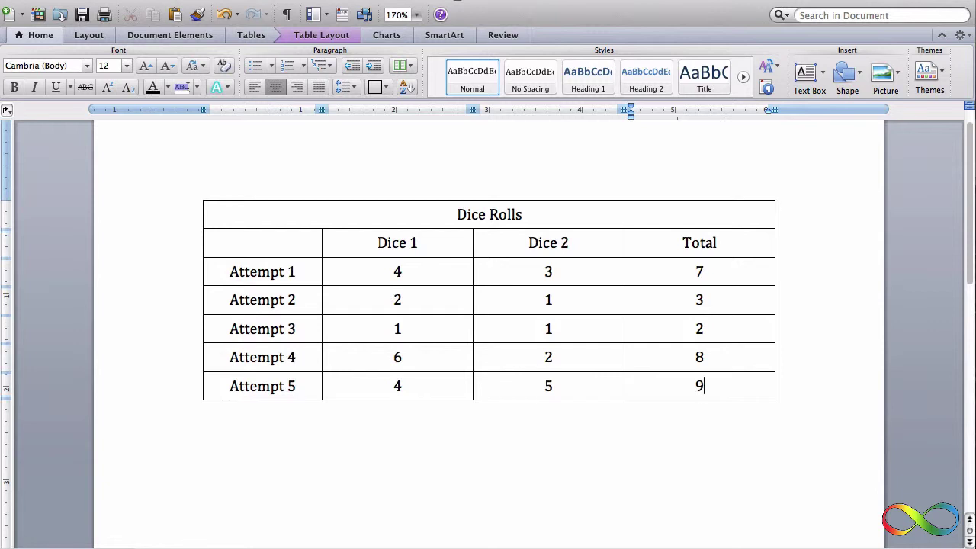
key("Down")
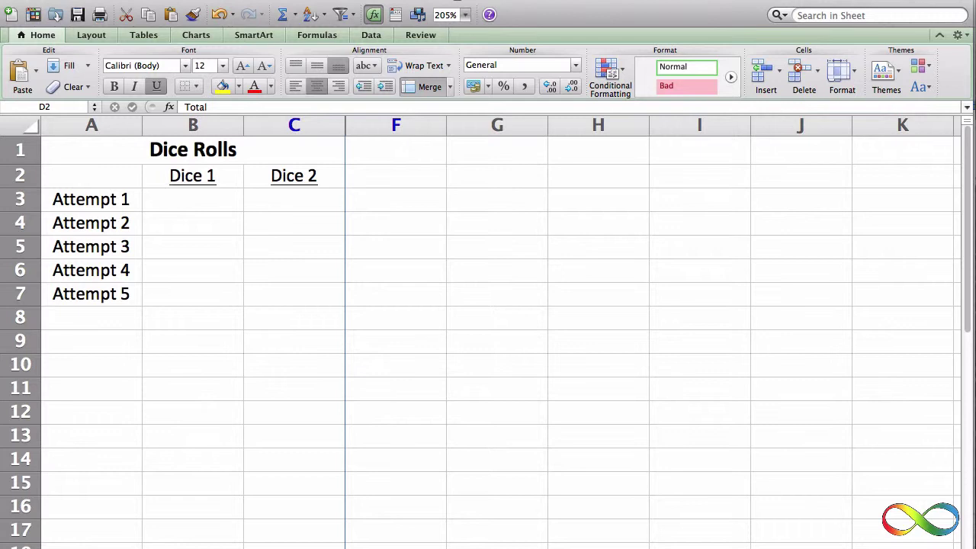
Enter rolls 3/5 and 1/6 for Attempts 1 and 2 starting at cell B3.
left_click(193, 199)
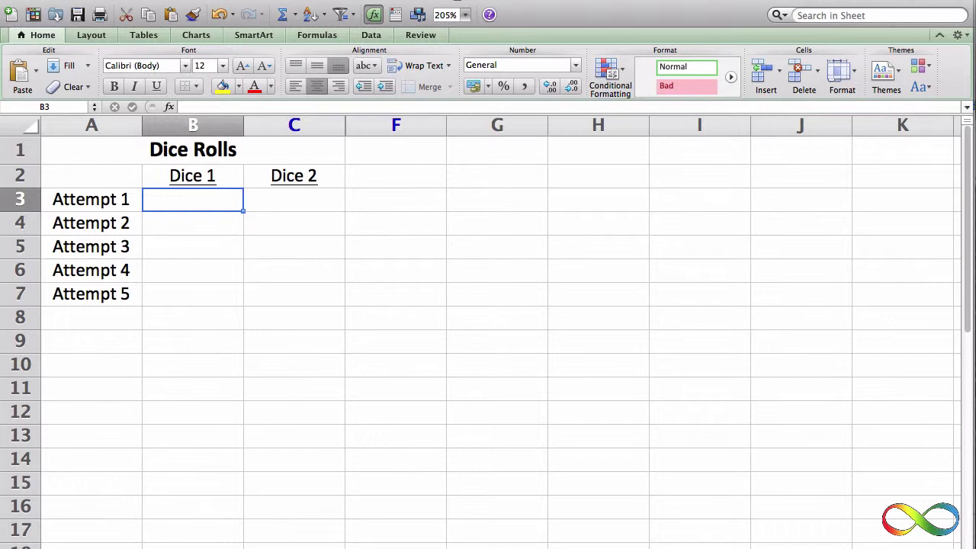
type("3")
key("Tab")
type("5")
key("Return")
type("1")
key("Tab")
type("6")
key("Return")
Enter rolls 1/1, 4/3 and 5/5 for Attempts 3 to 5.
type("1")
key("Tab")
type("1")
key("Return")
key("Left")
type("4")
key("Tab")
type("3")
key("Return")
type("5")
key("Tab")
type("5")
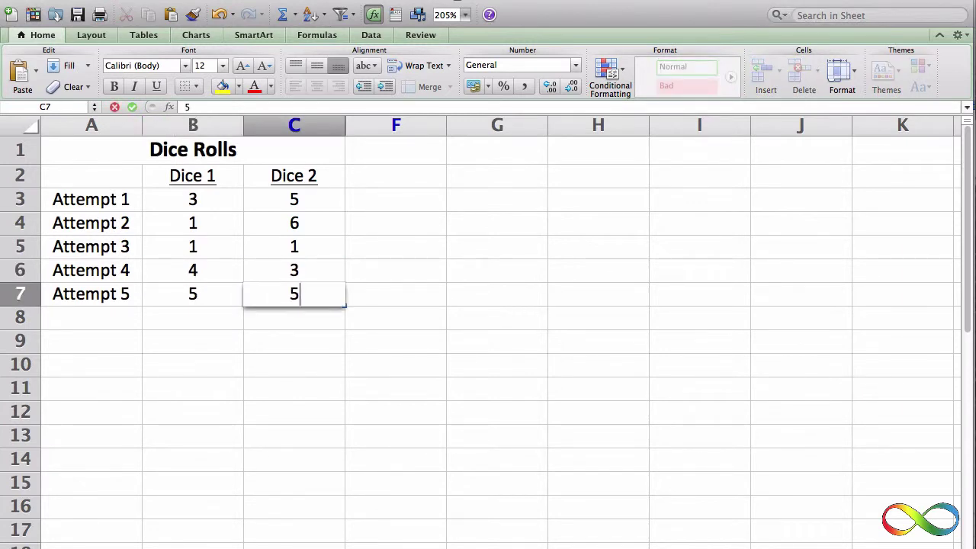
Unhide columns C through F to reveal the Total and Note columns.
left_click(294, 388)
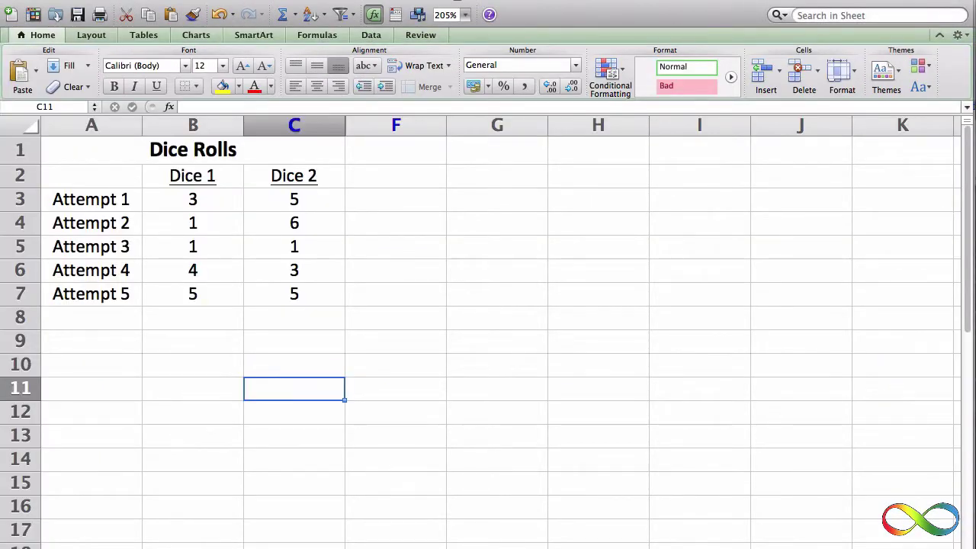
left_click(295, 126)
key("shift+Right")
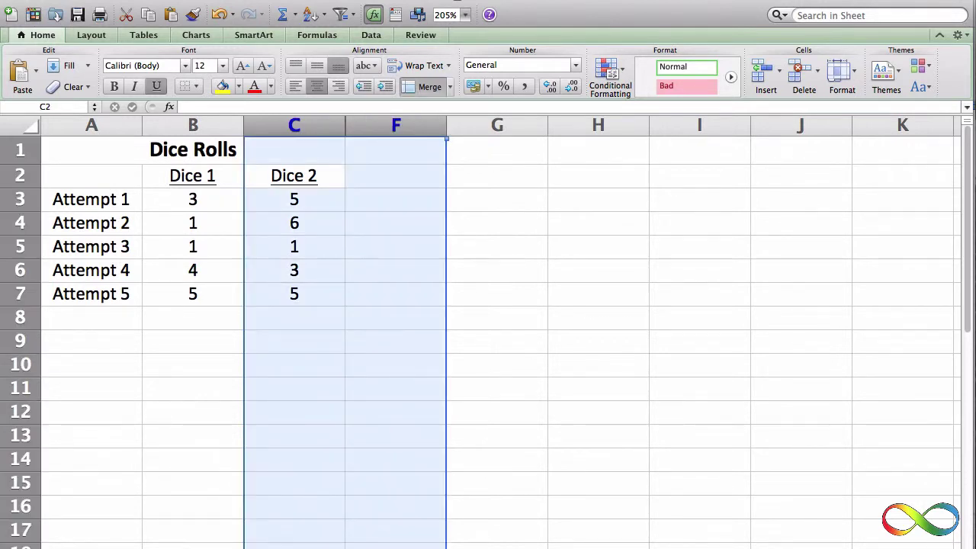
right_click(412, 129)
left_click(450, 299)
left_click(395, 365)
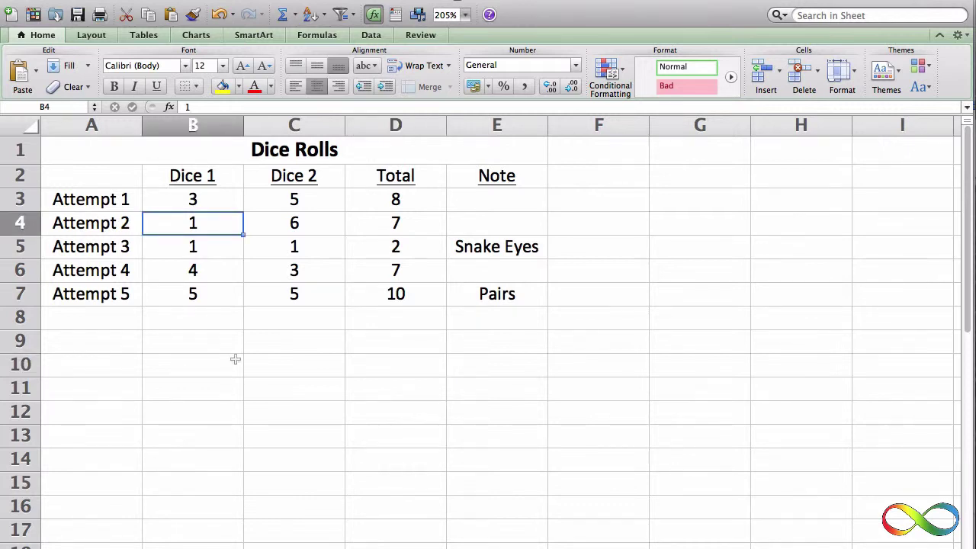
Change B3 to 6 and check that D3's =SUM(B3:C3) Total updates to 11.
left_click(229, 350)
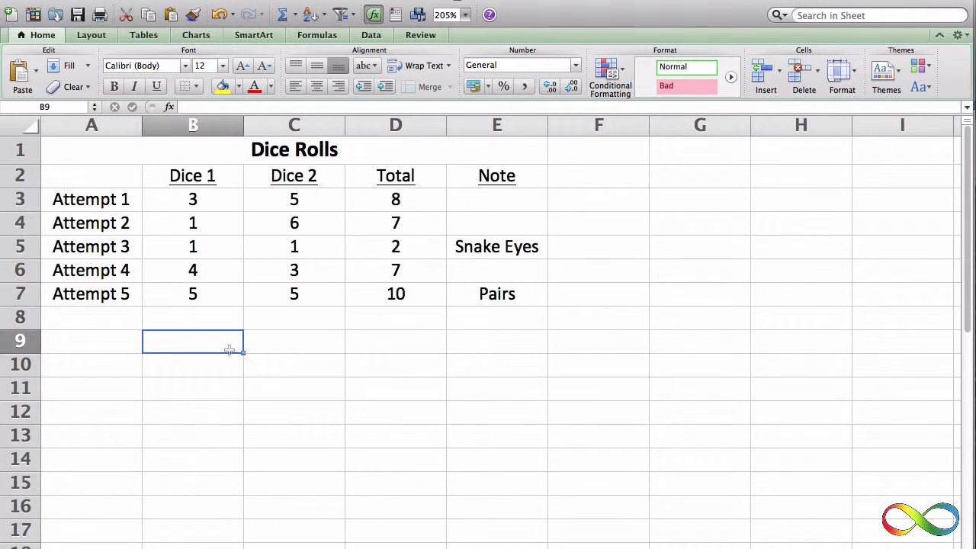
left_click(406, 203)
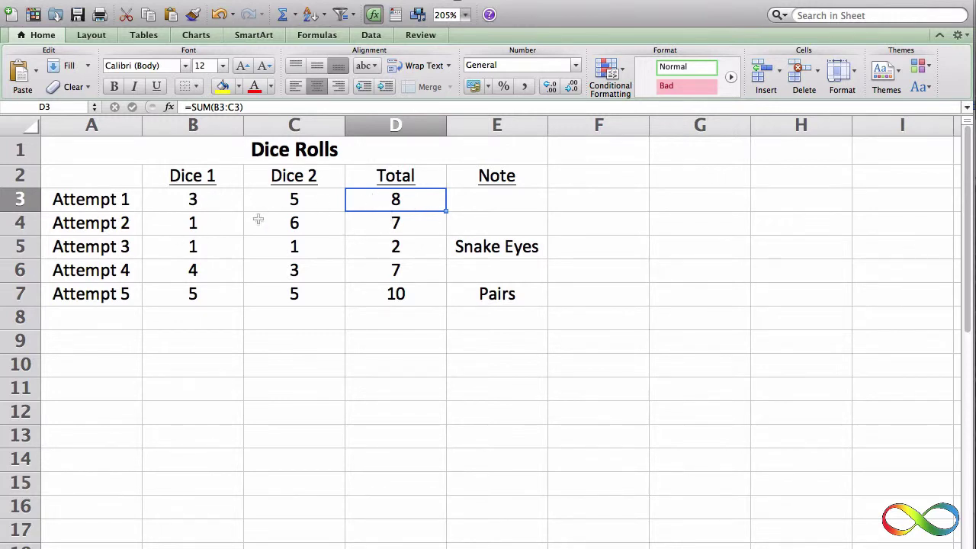
left_click(230, 206)
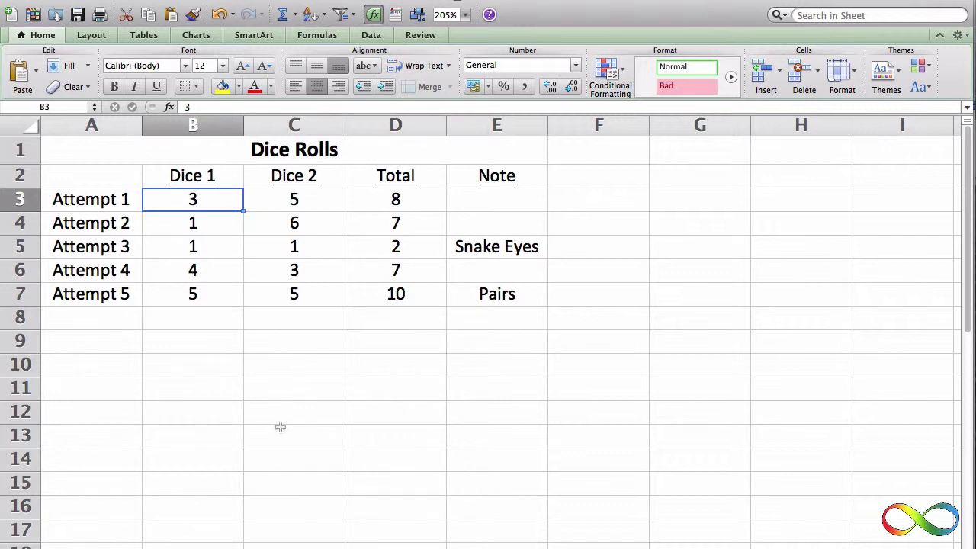
type("6")
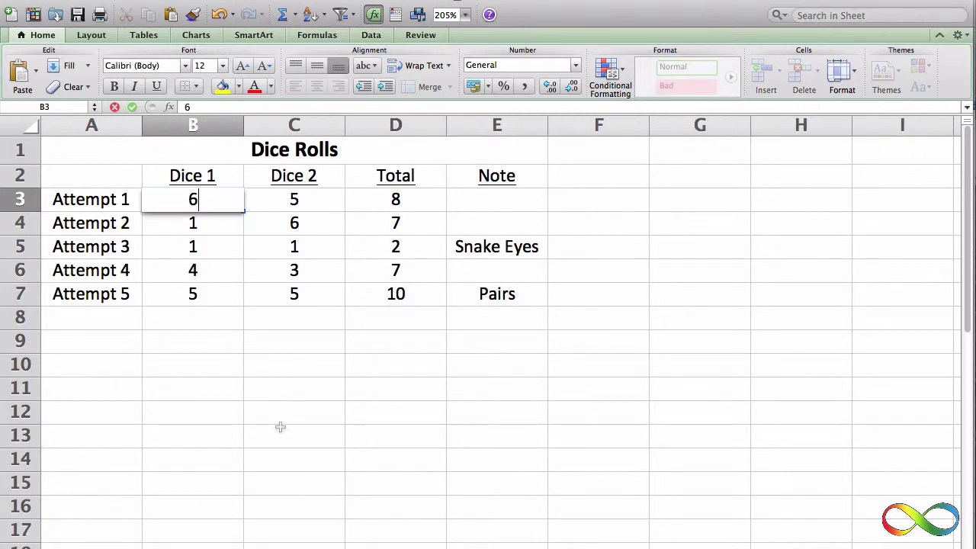
key("Return")
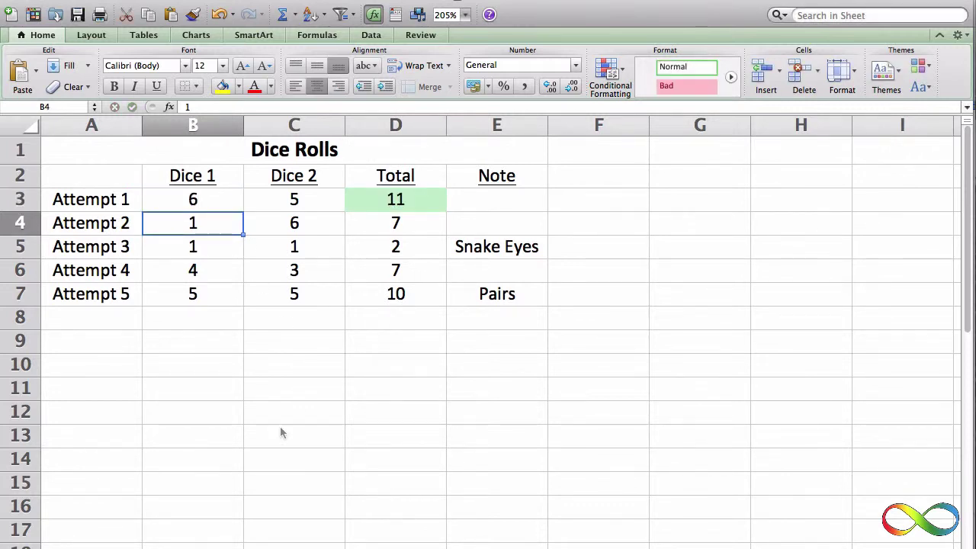
left_click(387, 197)
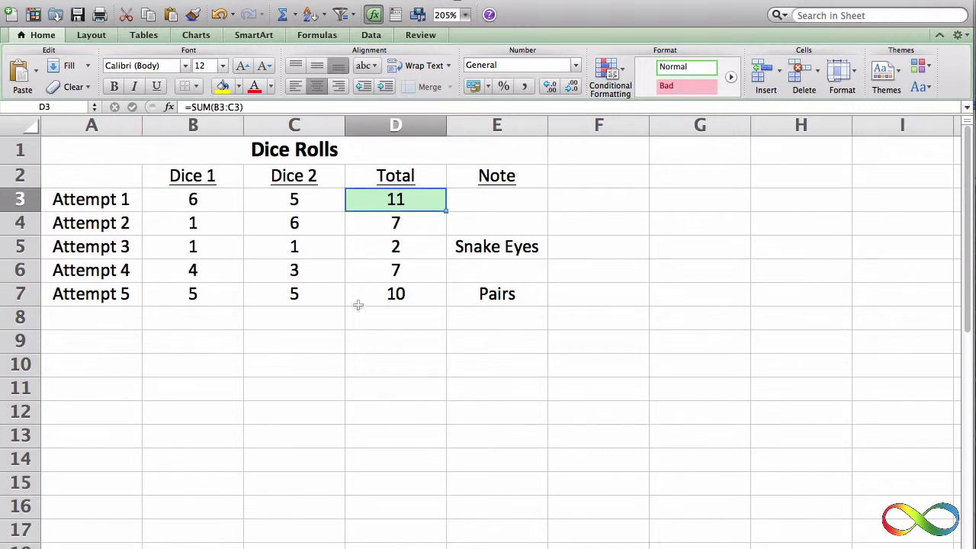
left_click(390, 232)
left_click(387, 211)
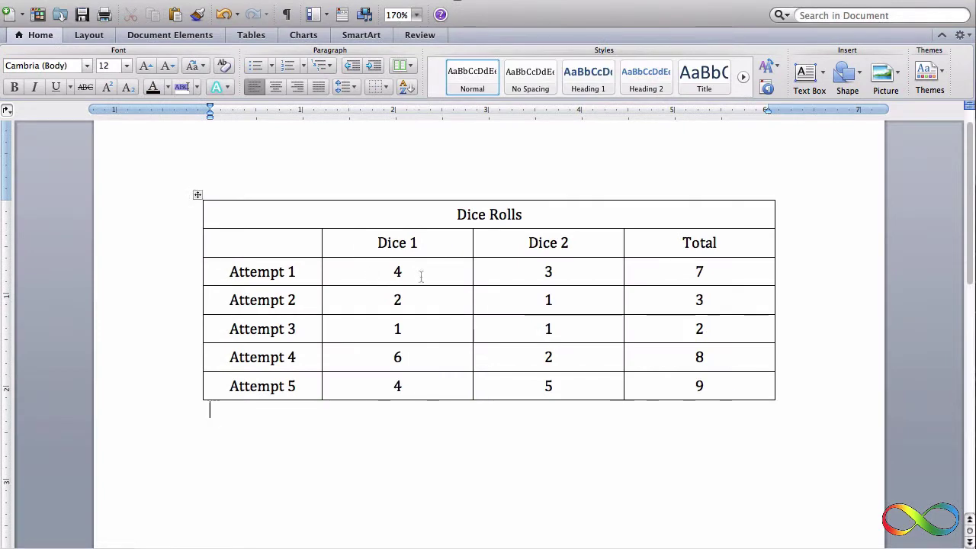
In the Word table, change Attempt 1's Dice 1 to 5 and its Total to 8.
left_click(412, 273)
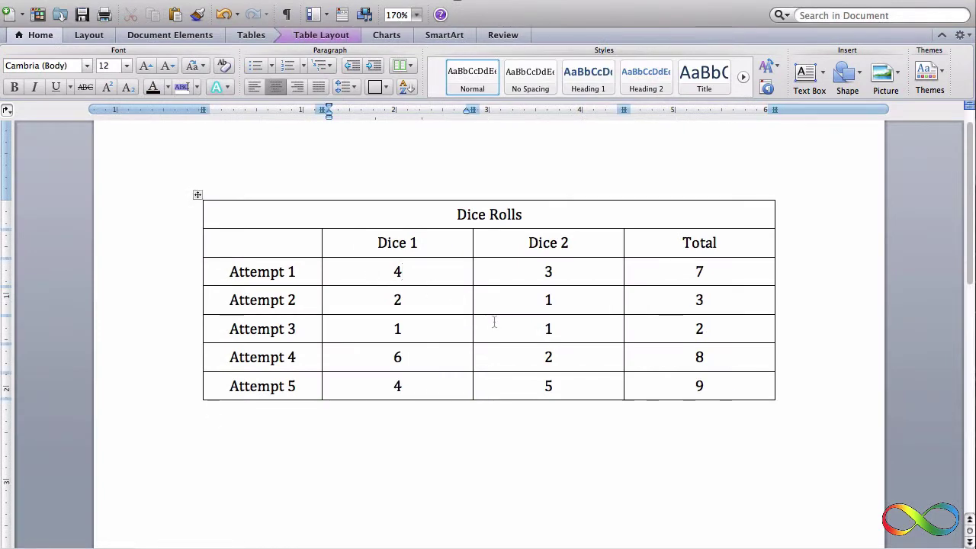
key("BackSpace")
type("5")
left_click(694, 273)
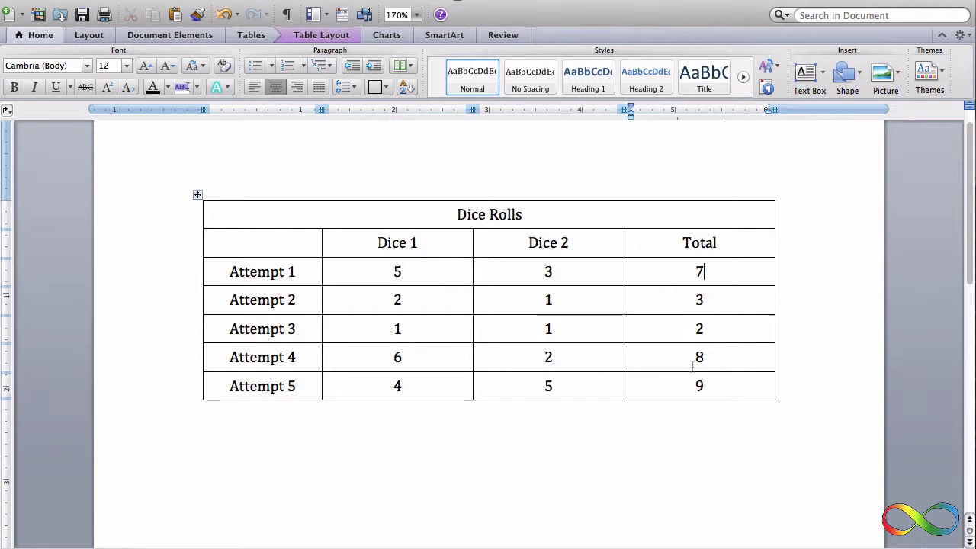
key("BackSpace")
type("8")
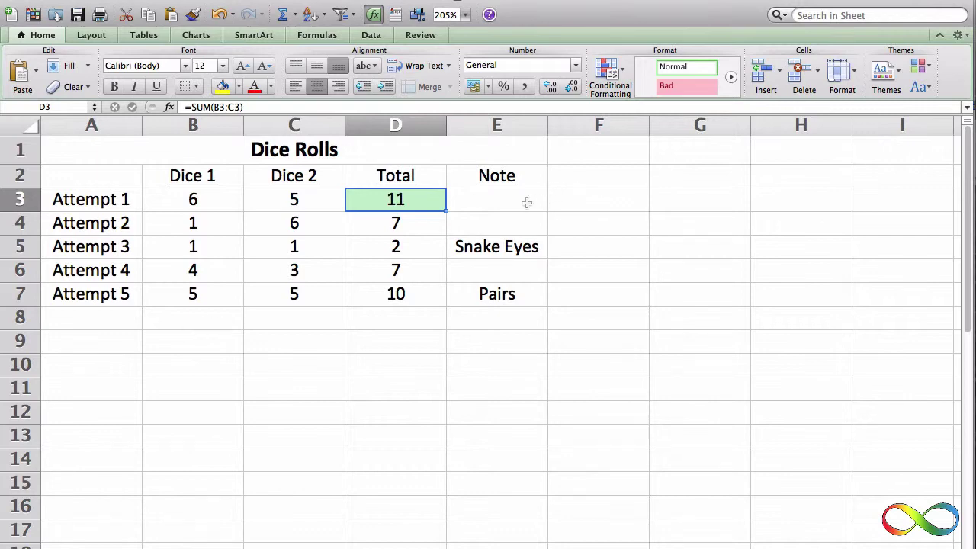
Open FanGraphs Leaderboard.csv from the Downloads folder in Excel.
mouse_move(959, 107)
left_click(957, 34)
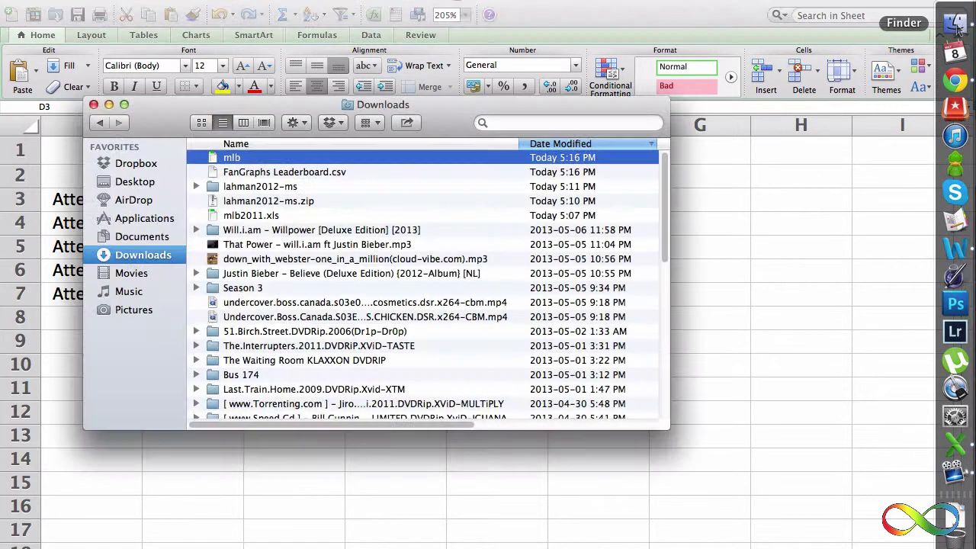
double_click(290, 163)
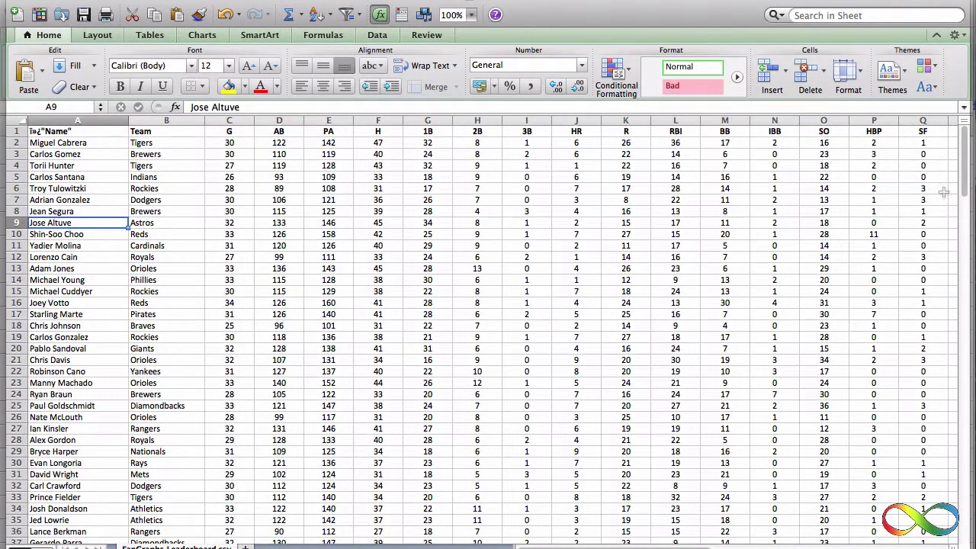
left_click_drag(967, 187, 965, 128)
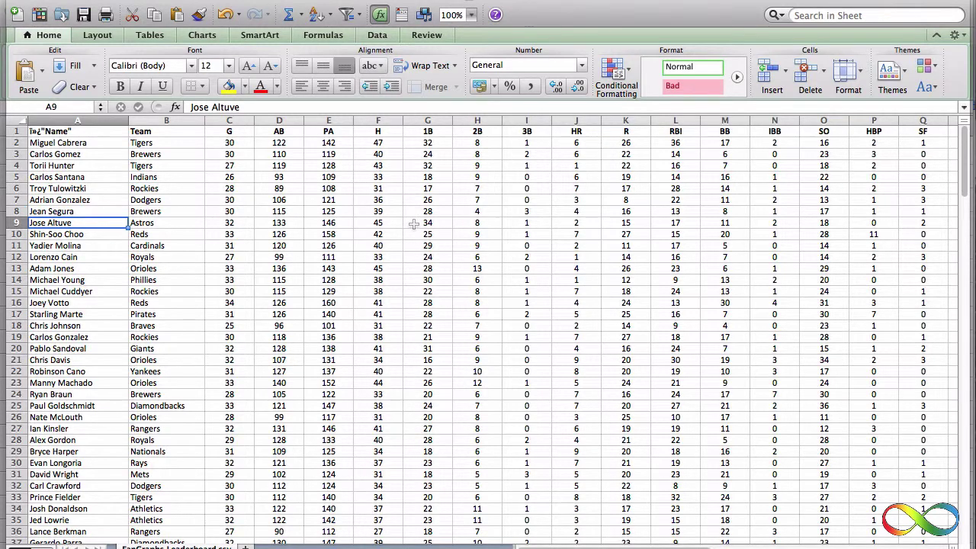